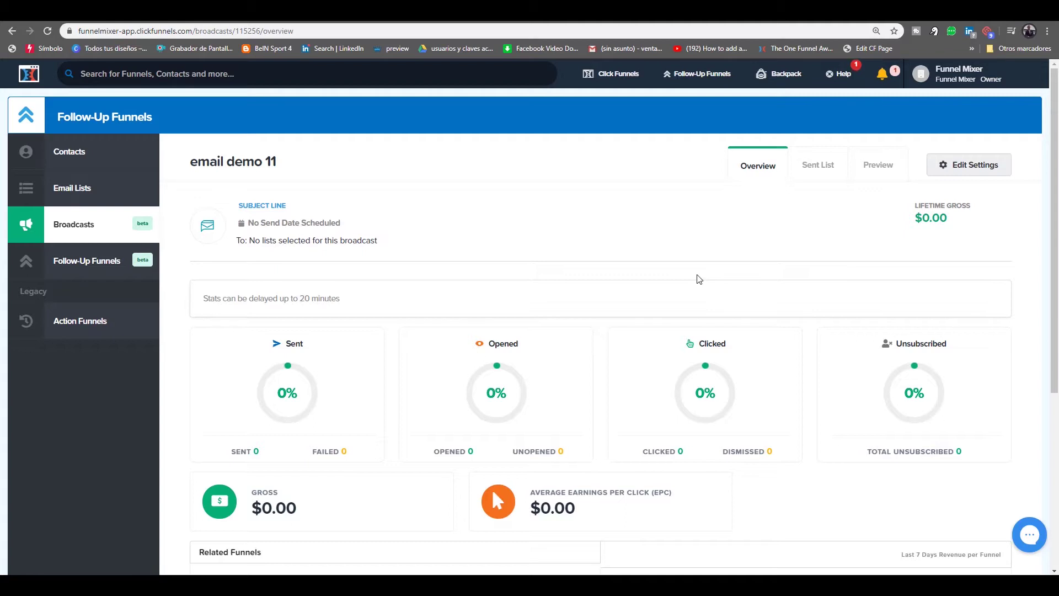
# Step: Open the settings of the "email demo 11" broadcast and review its general settings fields
pyautogui.click(87, 260)
pyautogui.click(965, 172)
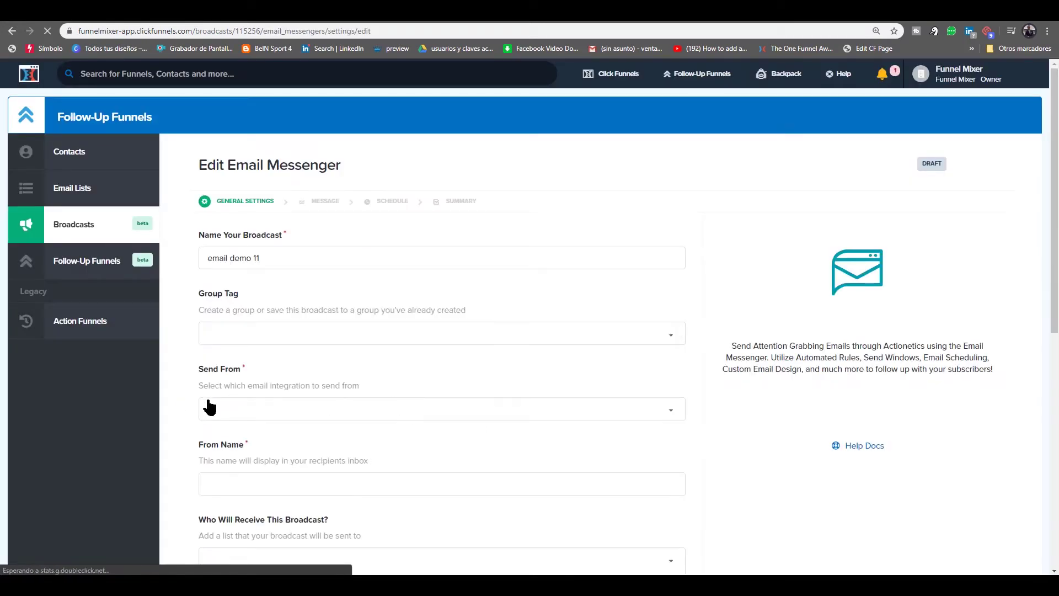
pyautogui.scroll(-3, 192, 404)
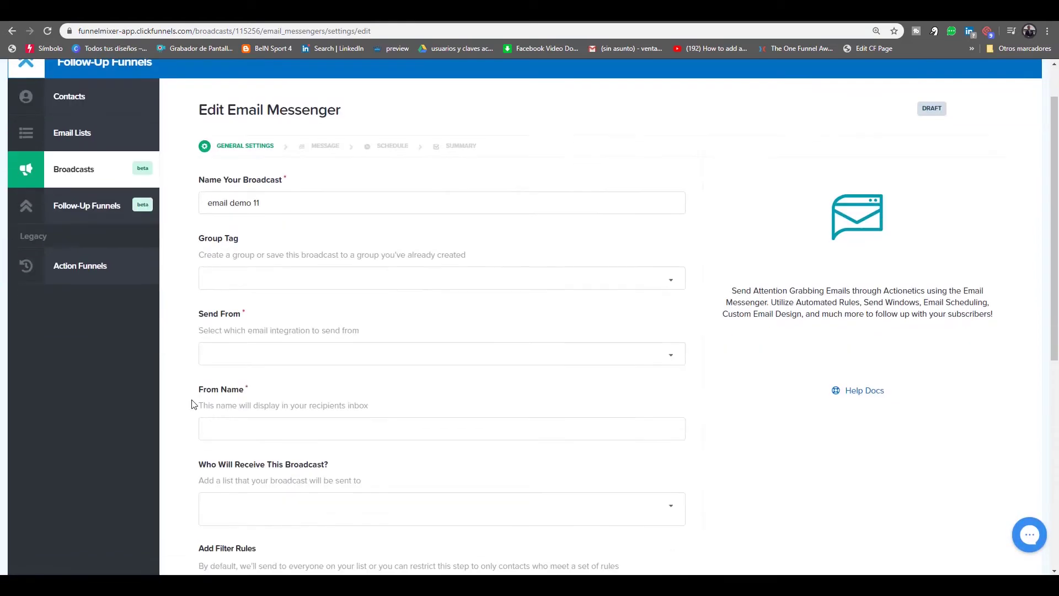
pyautogui.scroll(3, 315, 416)
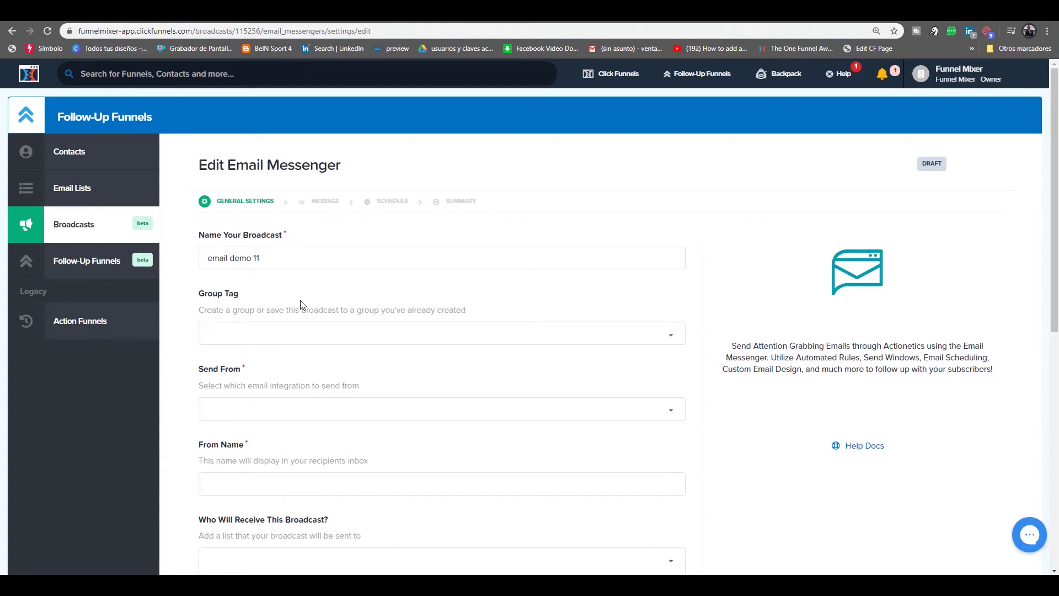
pyautogui.click(281, 260)
pyautogui.scroll(-4, 312, 331)
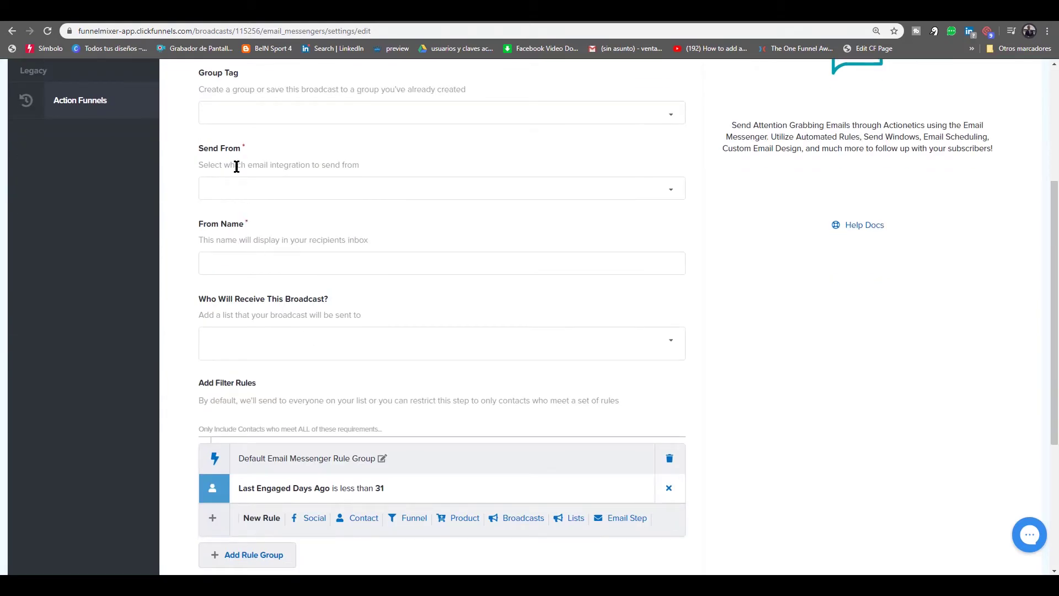
pyautogui.scroll(2, 319, 267)
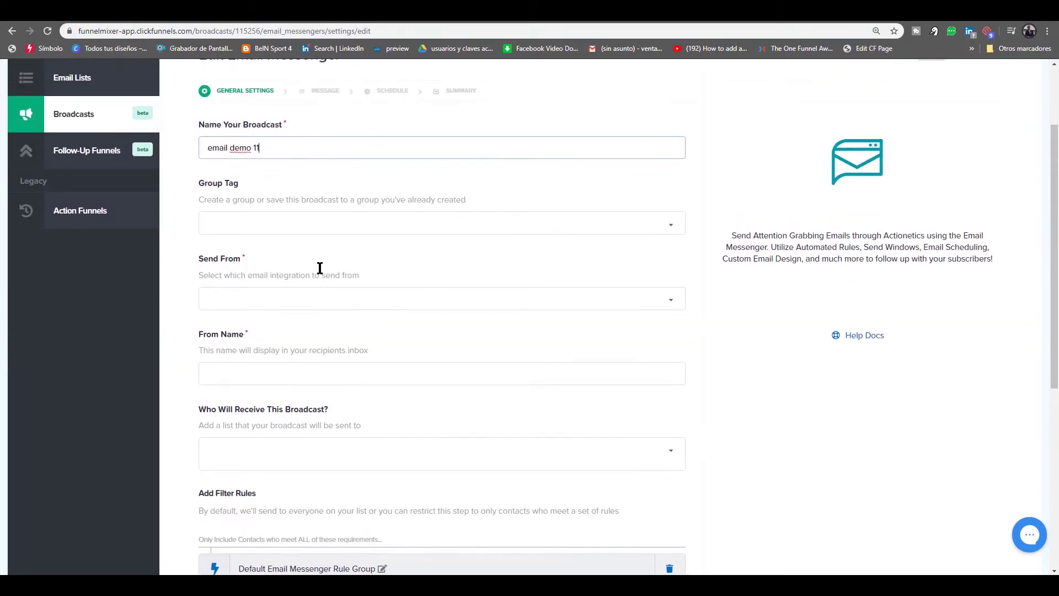
# Step: Set the broadcast to send from the Funnel Mixer sendgrid email integration
pyautogui.click(457, 309)
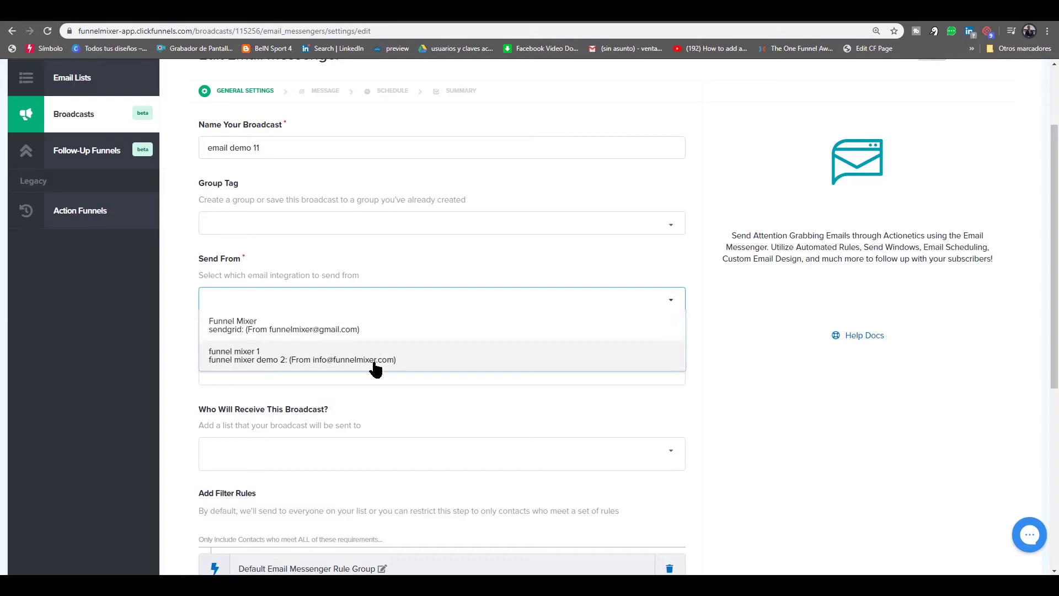
pyautogui.click(395, 303)
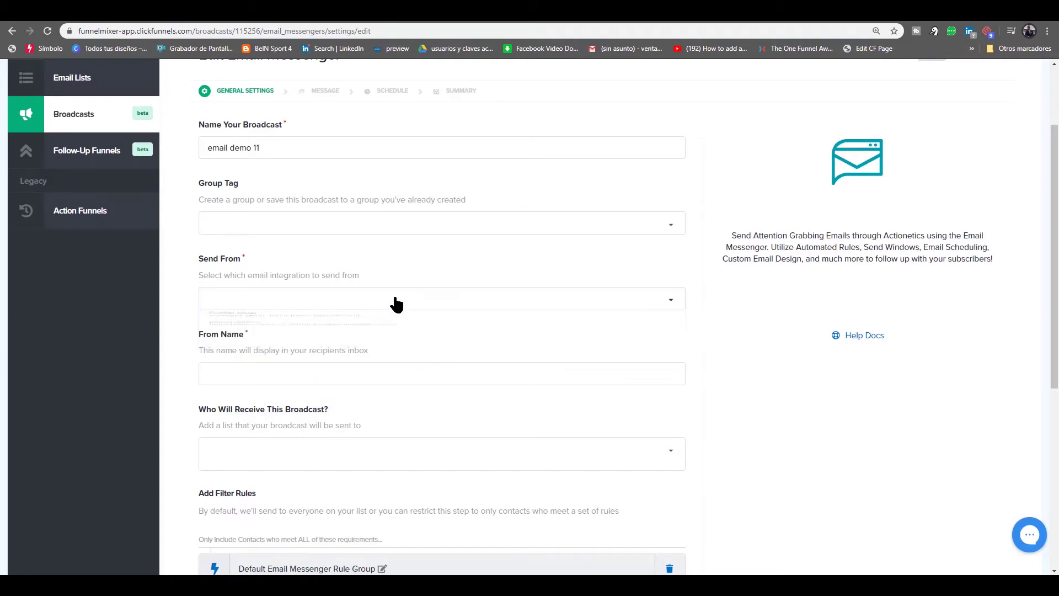
pyautogui.click(456, 298)
pyautogui.click(455, 301)
pyautogui.click(455, 301)
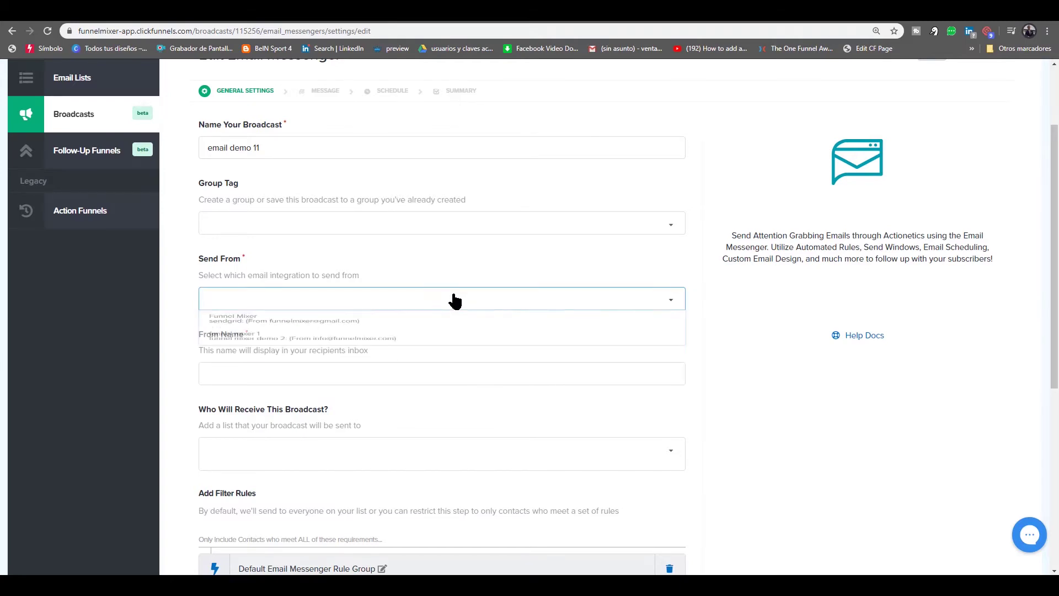
pyautogui.click(455, 300)
pyautogui.click(455, 301)
pyautogui.click(454, 302)
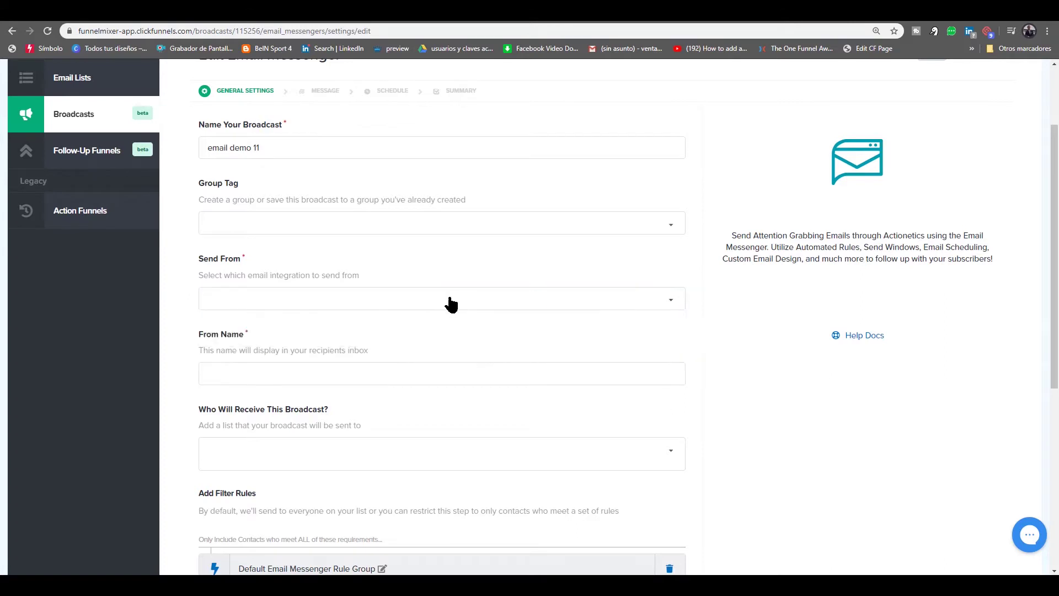
pyautogui.click(450, 303)
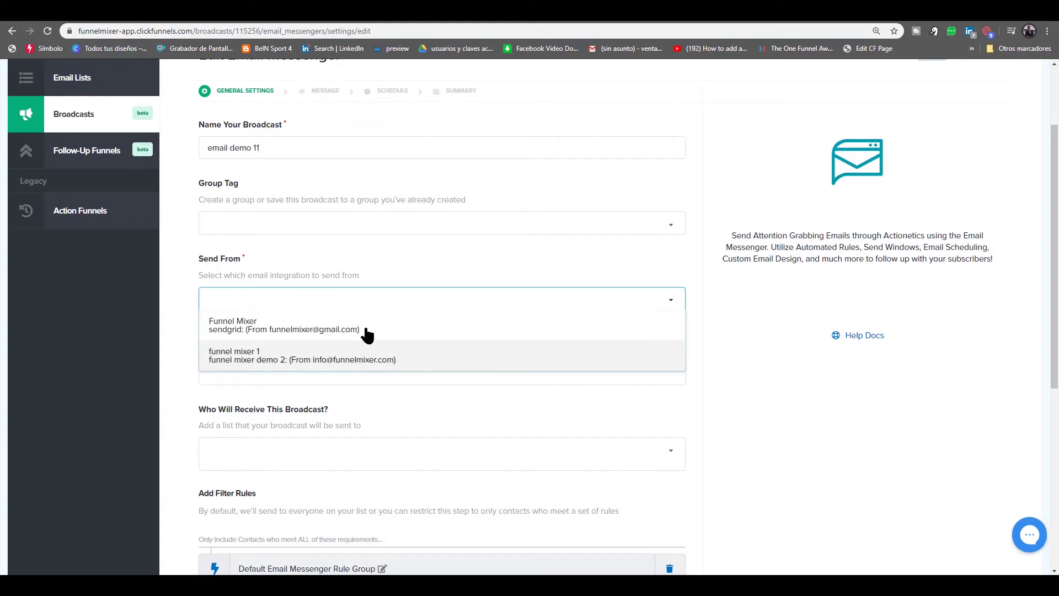
pyautogui.click(381, 300)
pyautogui.click(380, 300)
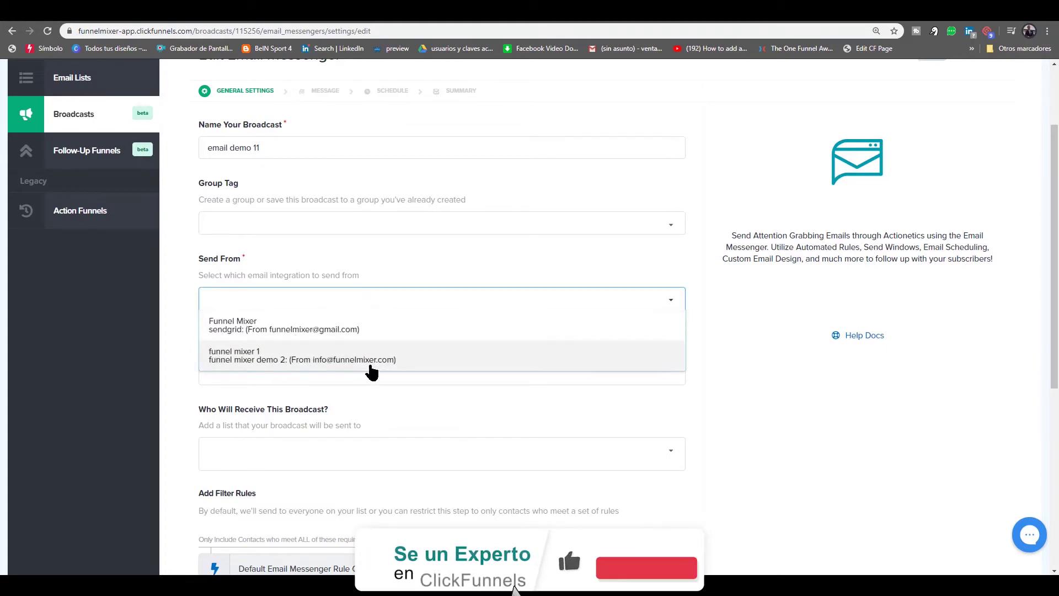
pyautogui.click(316, 330)
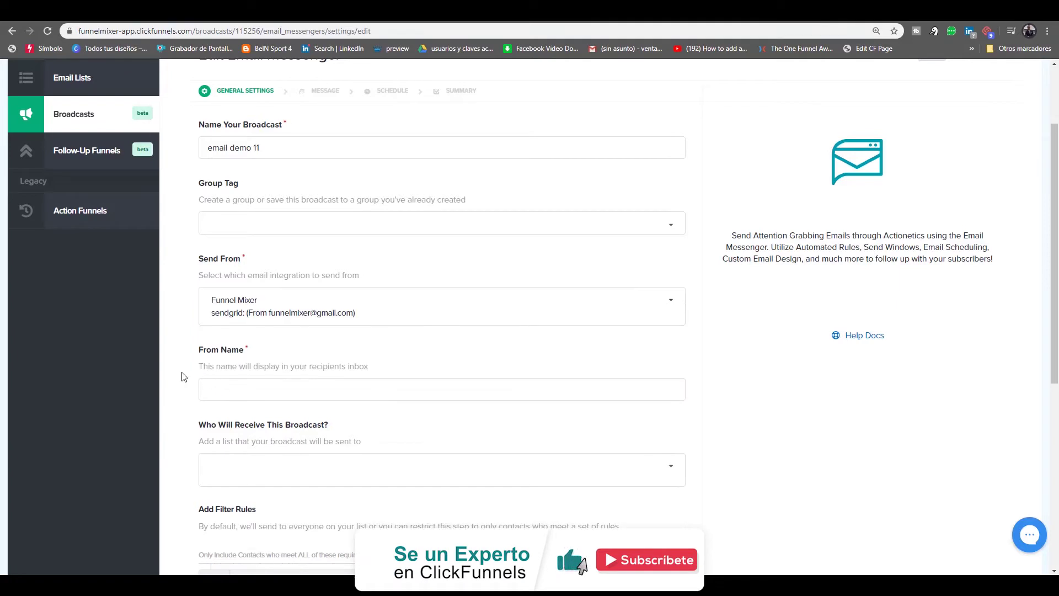
# Step: Set the broadcast's From Name to "funnel mixer"
pyautogui.scroll(-1, 208, 362)
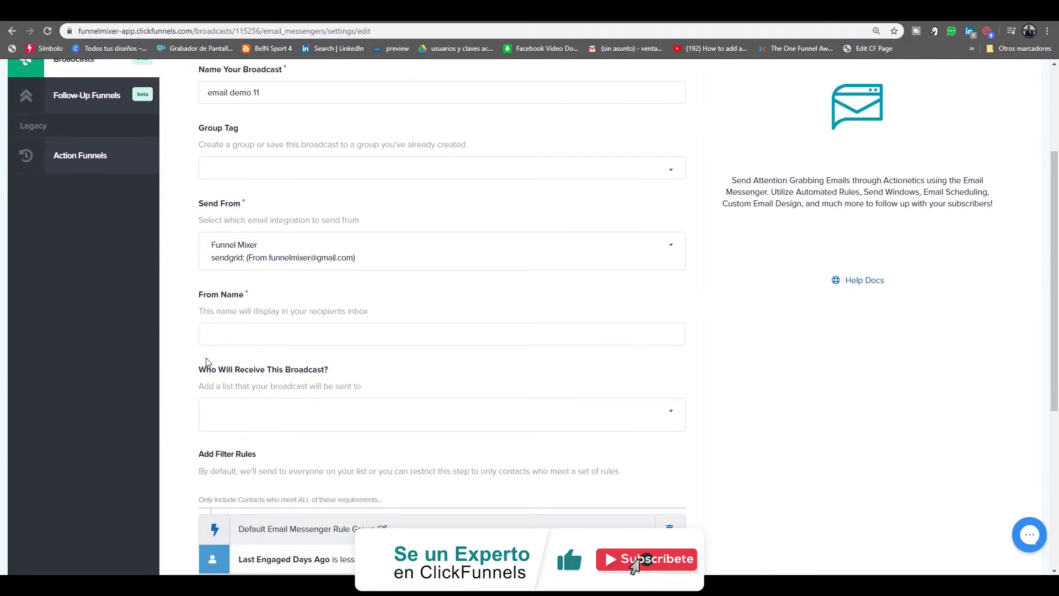
pyautogui.click(289, 332)
pyautogui.press('Down')
pyautogui.press('Return')
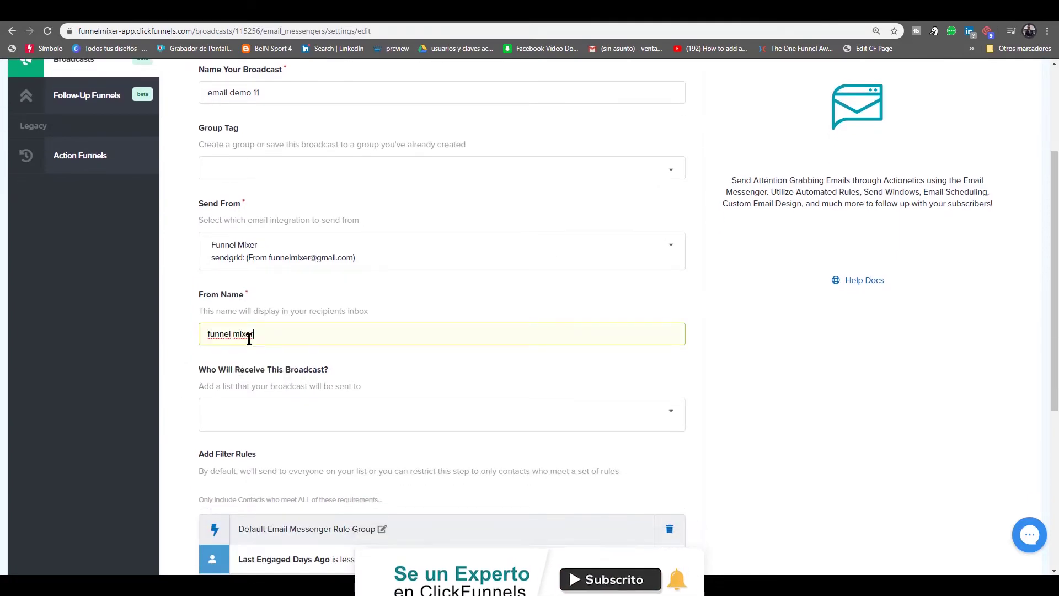
# Step: Add "lista demo" as the contact list that receives the broadcast
pyautogui.scroll(-4, 181, 396)
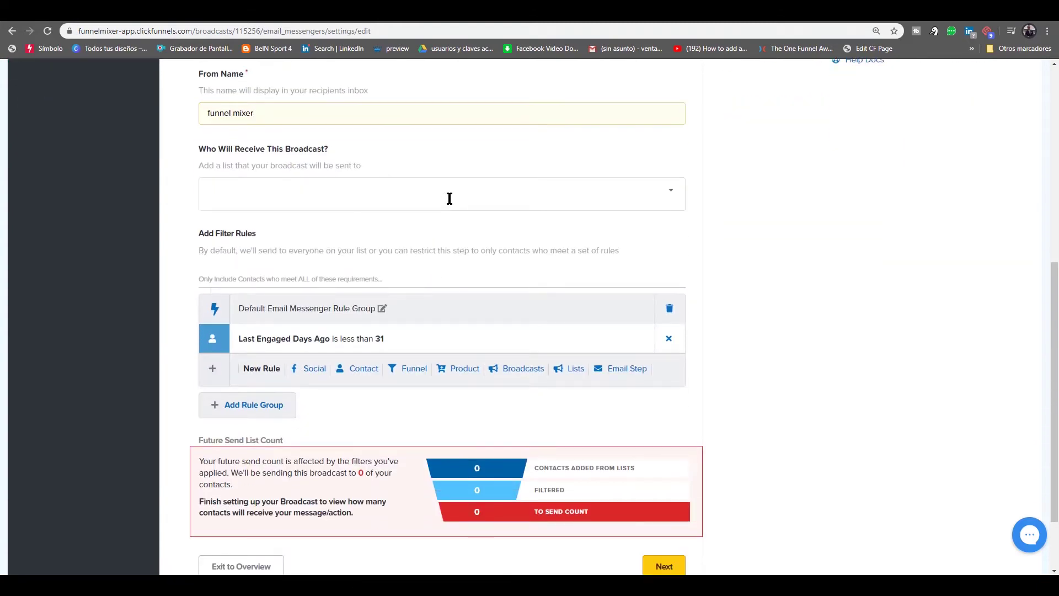
pyautogui.click(446, 201)
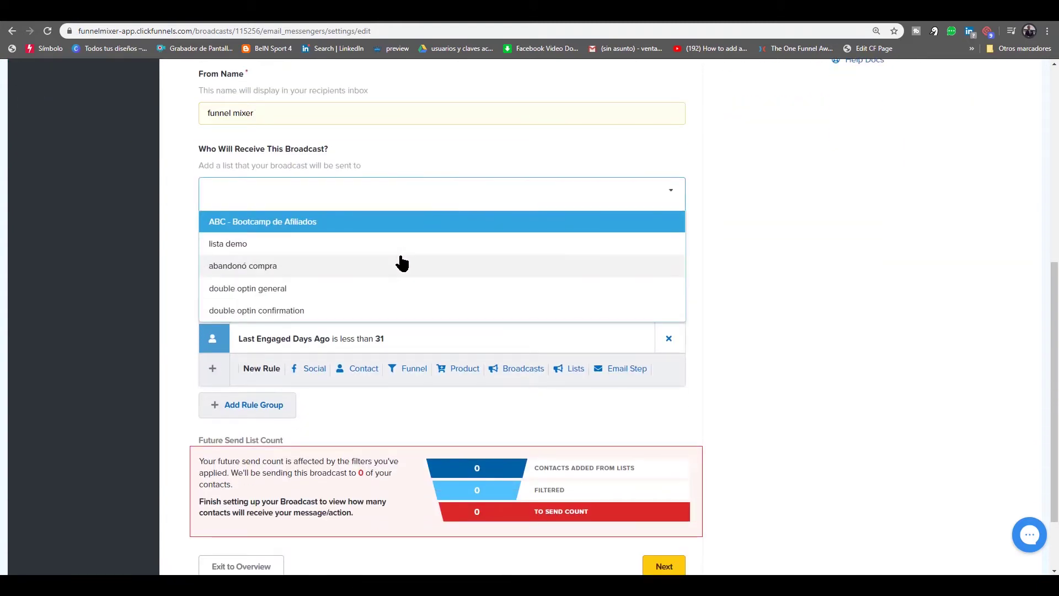
pyautogui.click(176, 307)
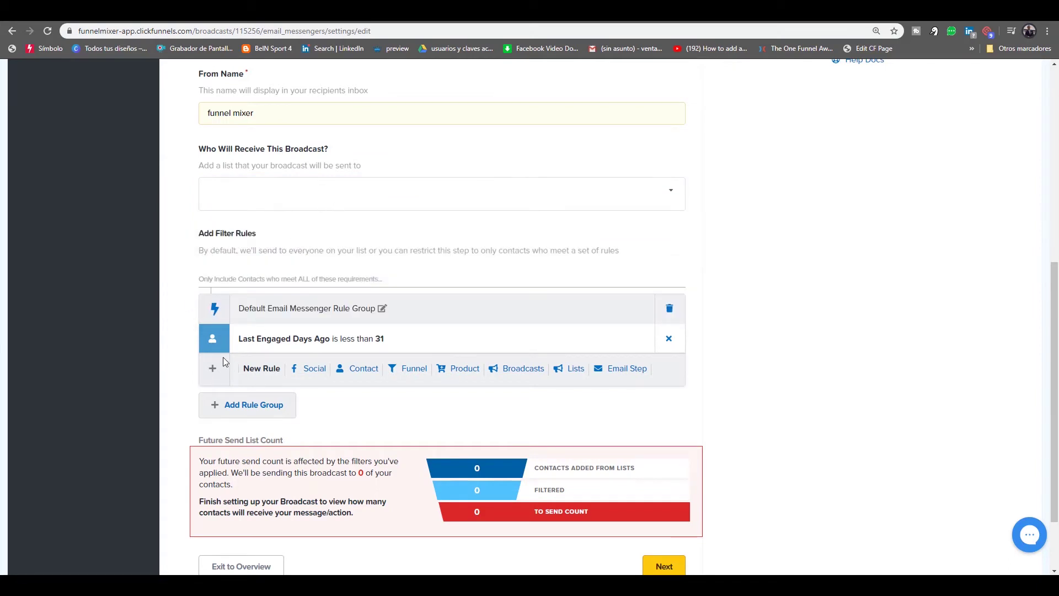
pyautogui.click(429, 193)
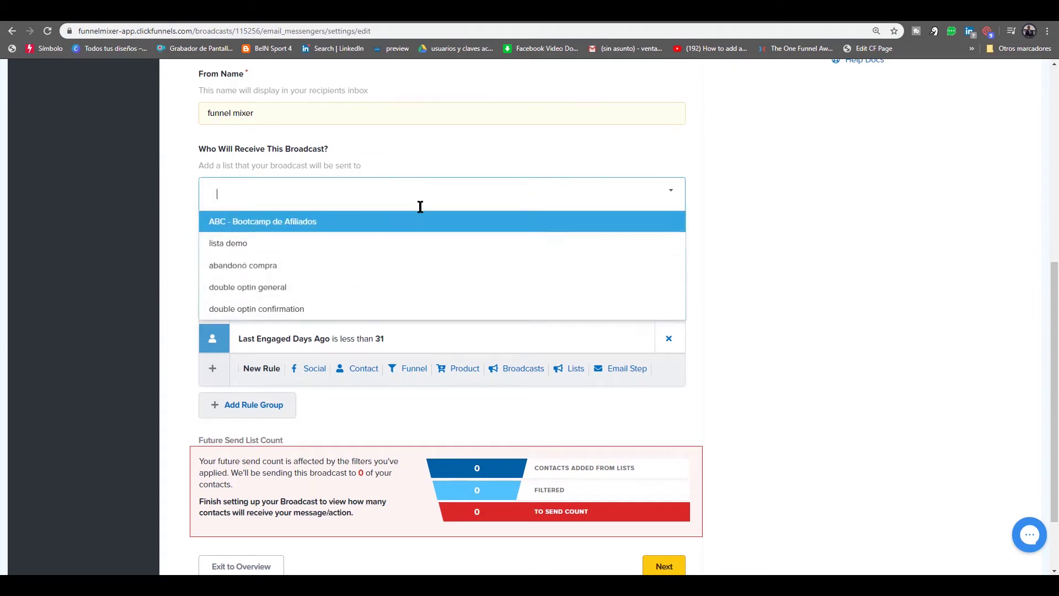
pyautogui.click(283, 253)
pyautogui.click(175, 362)
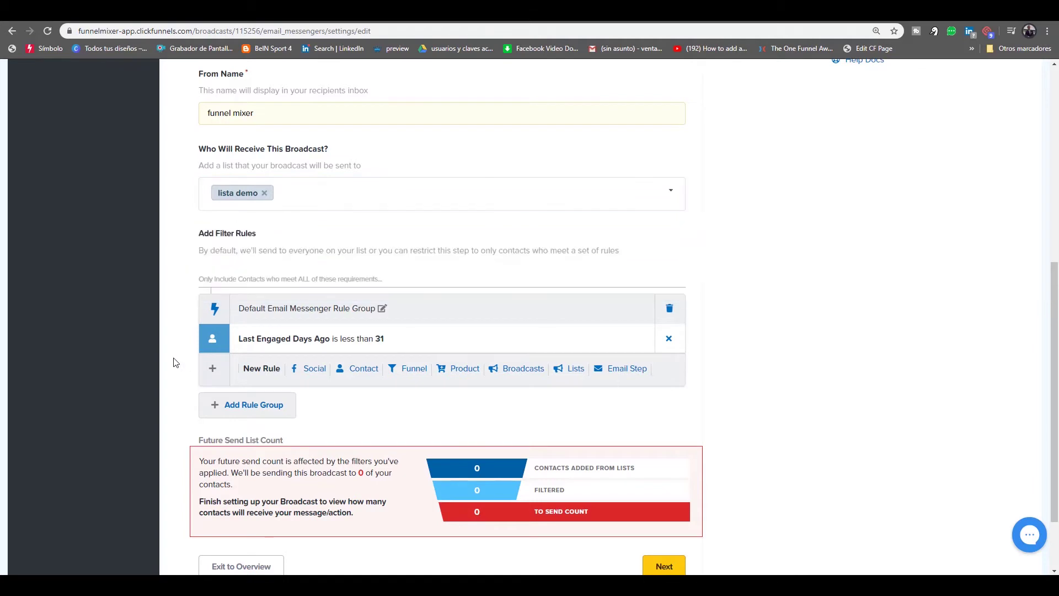
# Step: Remove the Last Engaged Days Ago rule from the default filter group and continue to the message stage
pyautogui.scroll(-2, 176, 362)
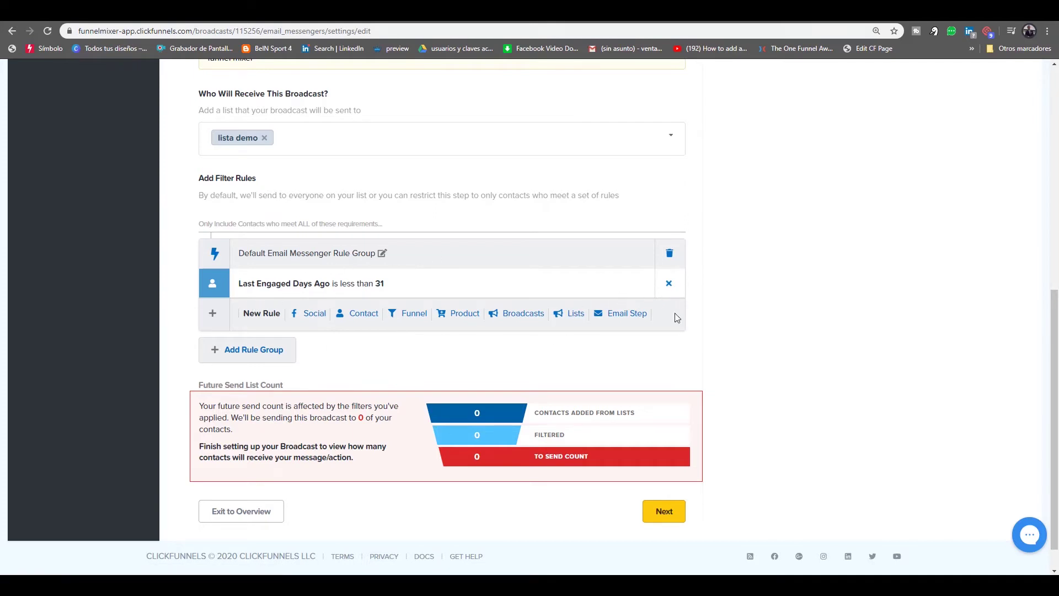
pyautogui.click(668, 284)
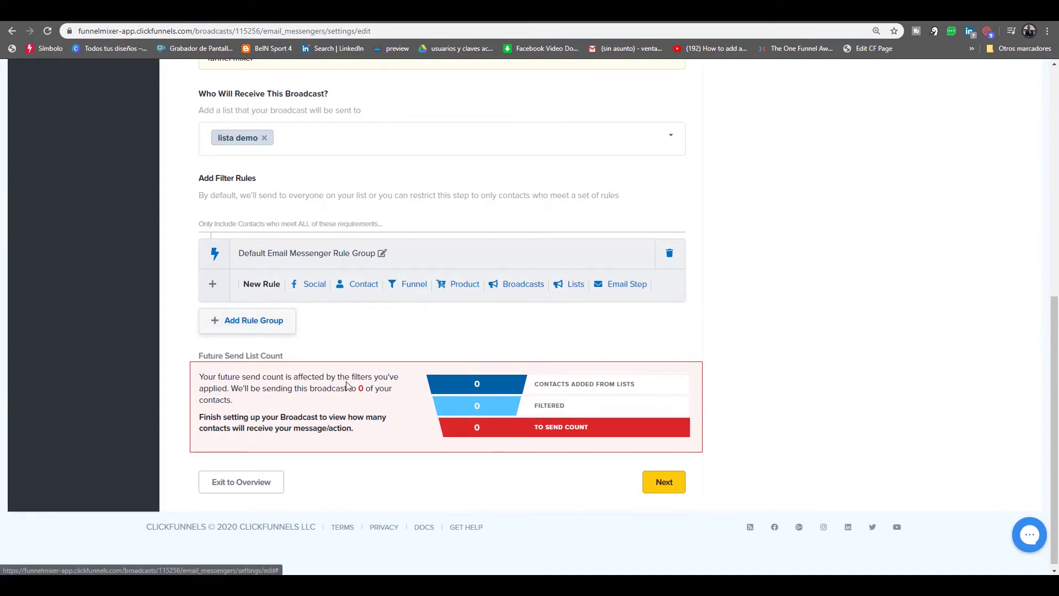
pyautogui.click(671, 495)
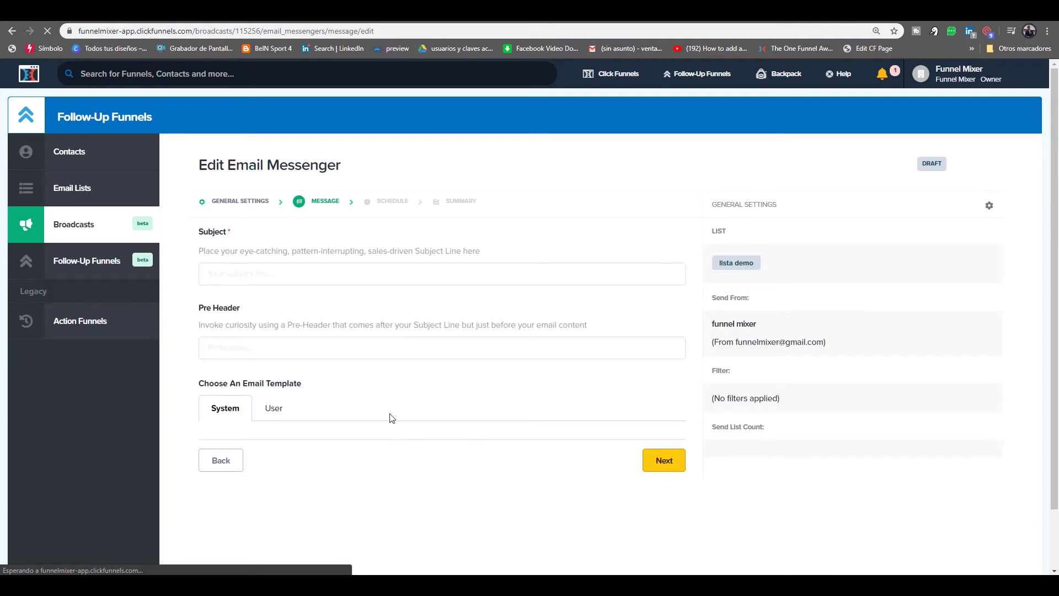
# Step: Look through the system email templates offered for the broadcast message
pyautogui.click(395, 272)
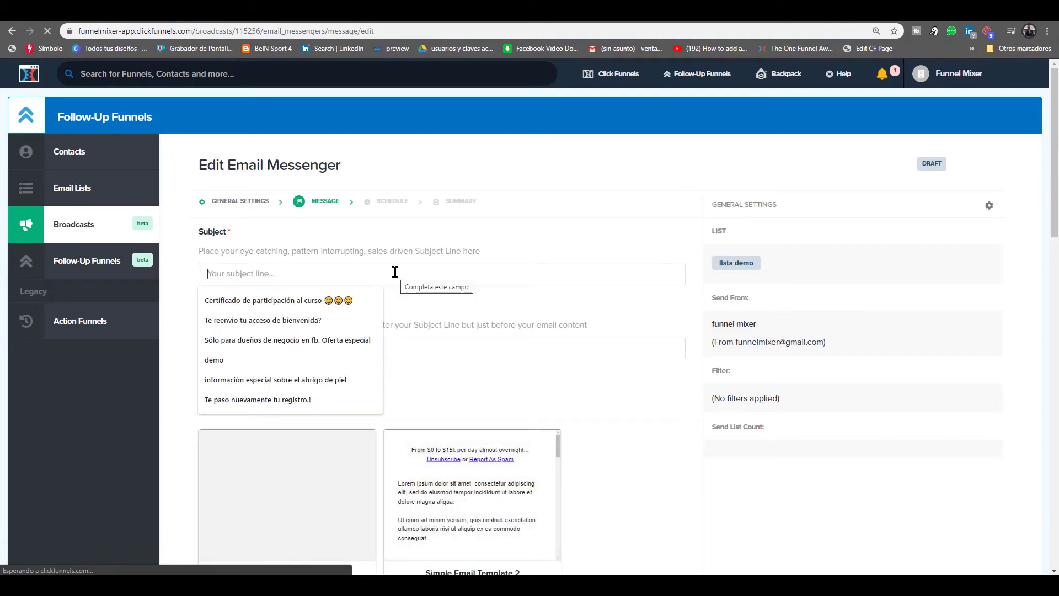
pyautogui.click(478, 274)
pyautogui.click(498, 245)
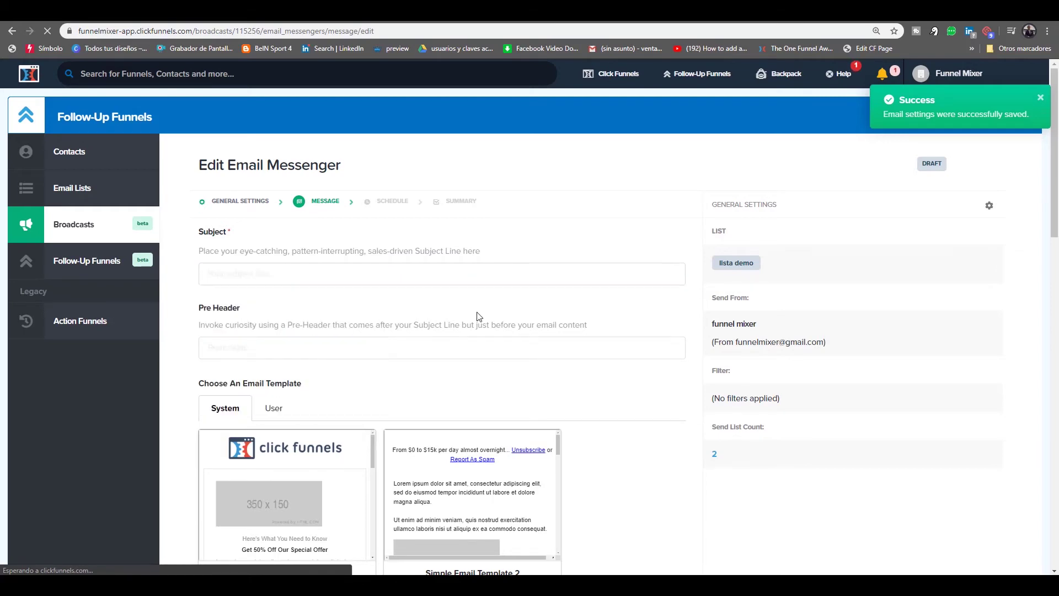
pyautogui.scroll(-4, 475, 316)
pyautogui.scroll(-2, 478, 316)
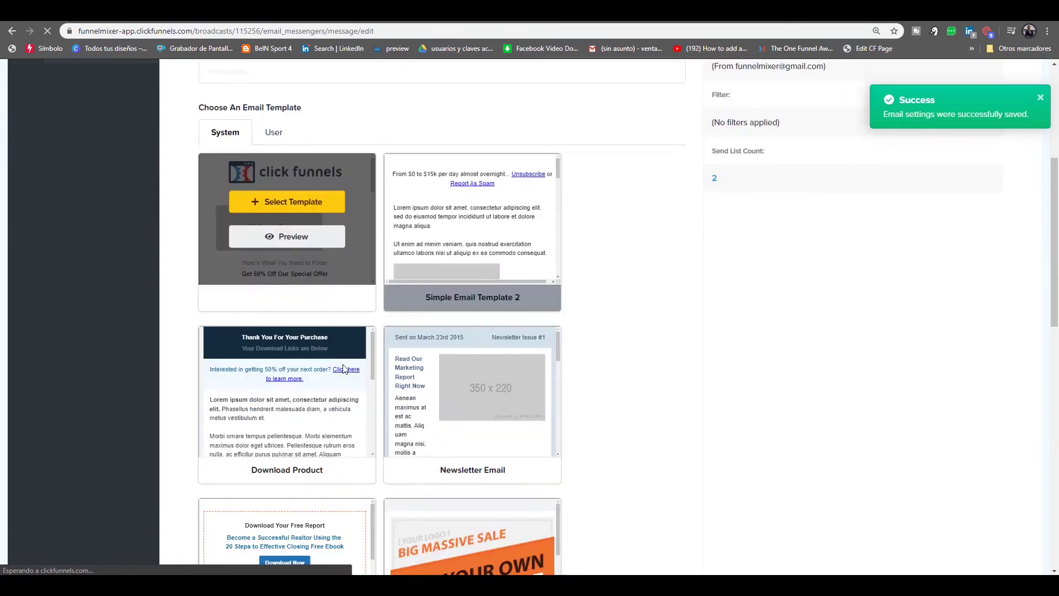
pyautogui.scroll(-3, 416, 411)
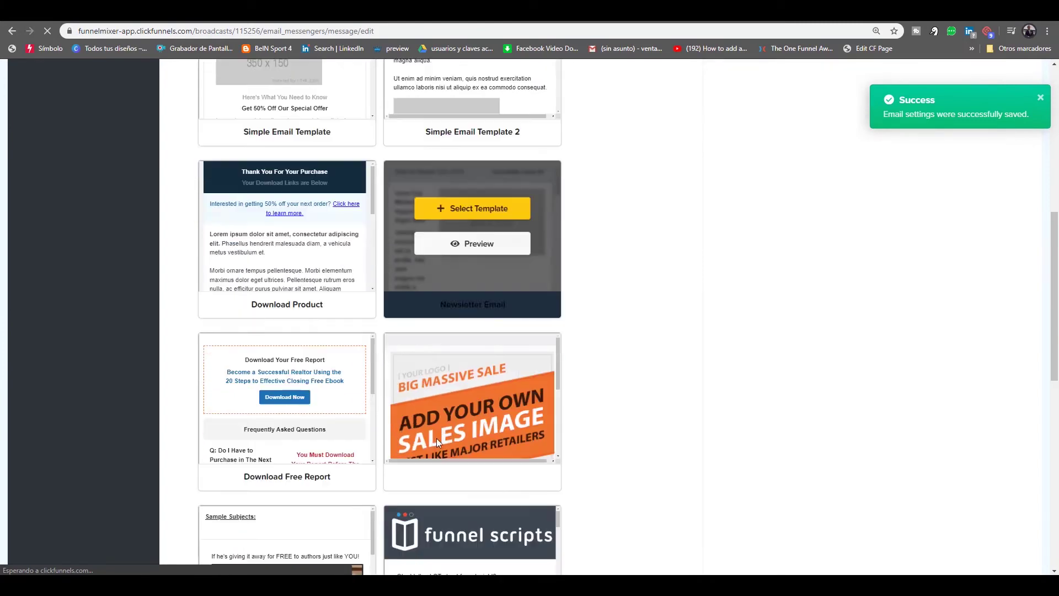
pyautogui.scroll(10, 426, 394)
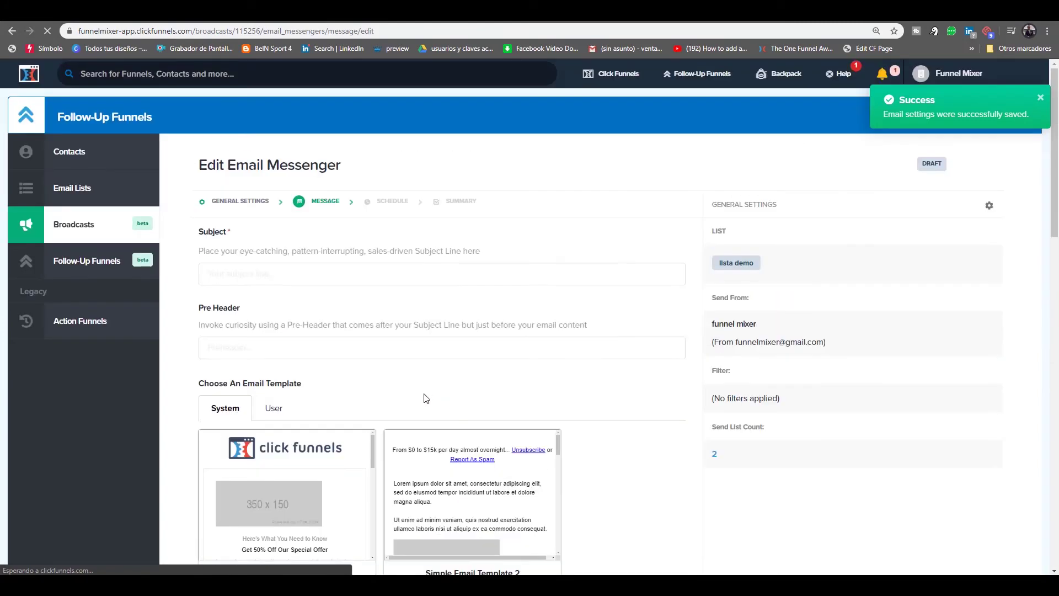
pyautogui.scroll(-3, 426, 399)
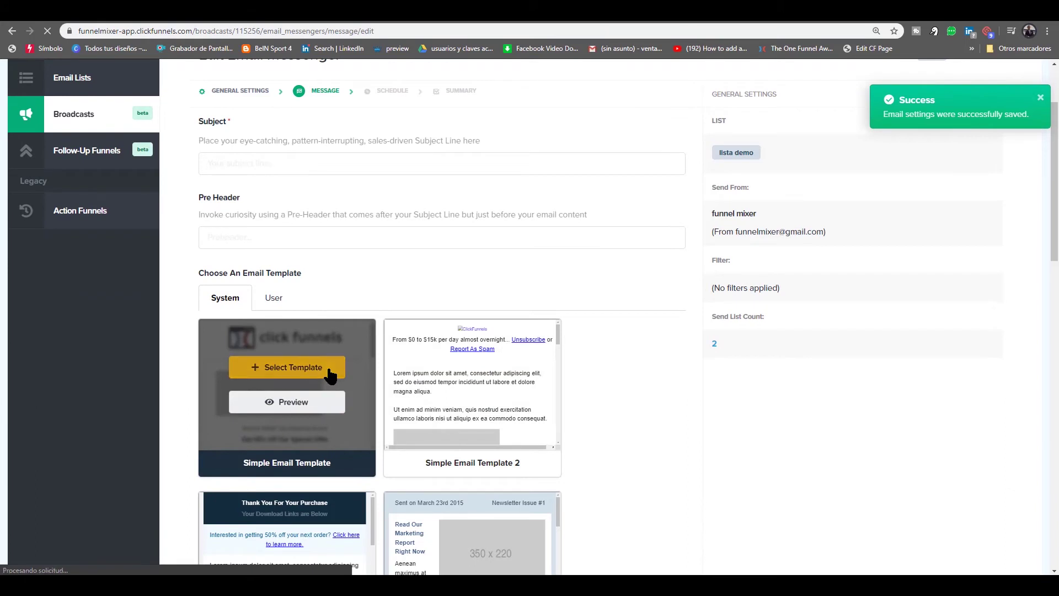
# Step: Enter "correo demo" as the email's subject line
pyautogui.click(330, 375)
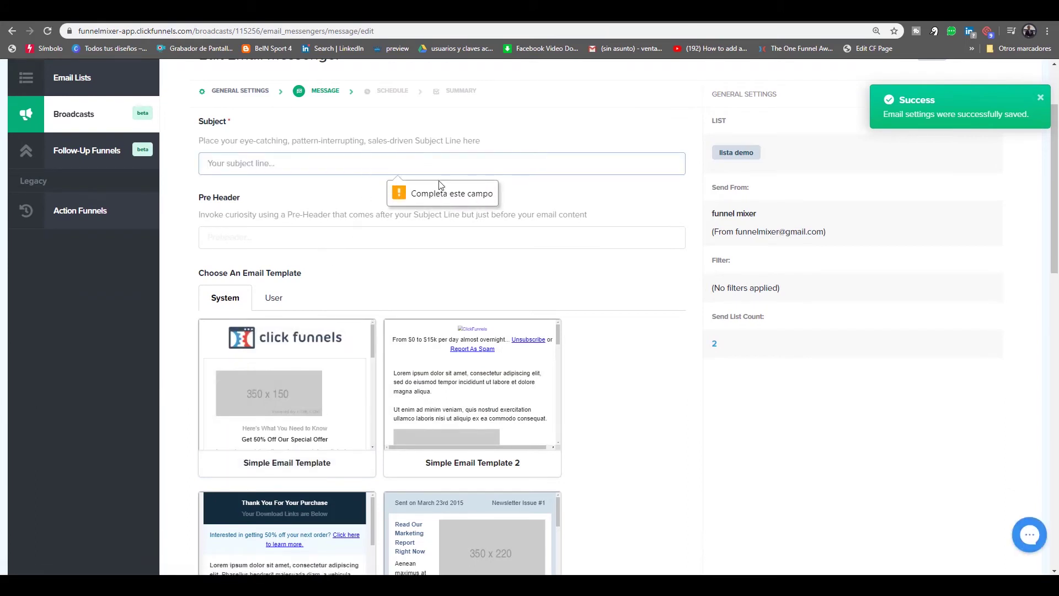
pyautogui.click(423, 158)
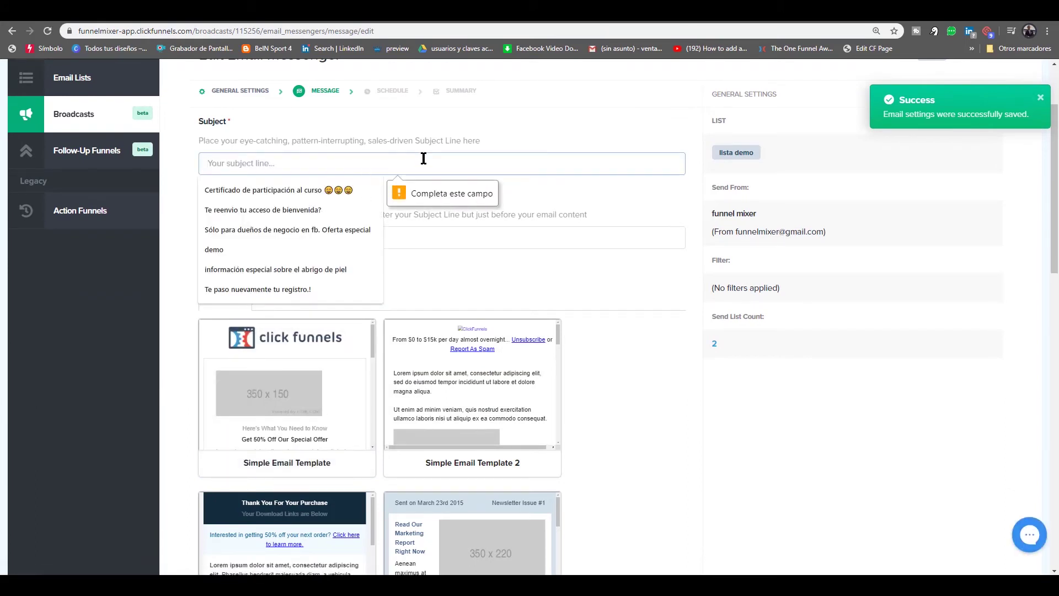
pyautogui.write('correo demo')
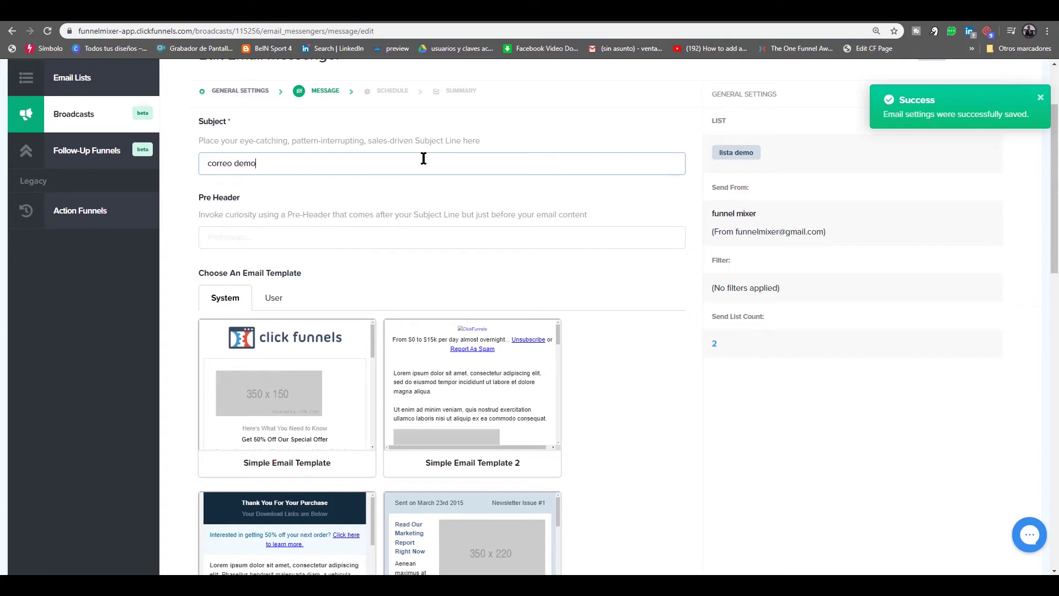
# Step: Set the pre header to "Tu diploma ya está lista" and apply the Simple Email Template to the message
pyautogui.click(441, 242)
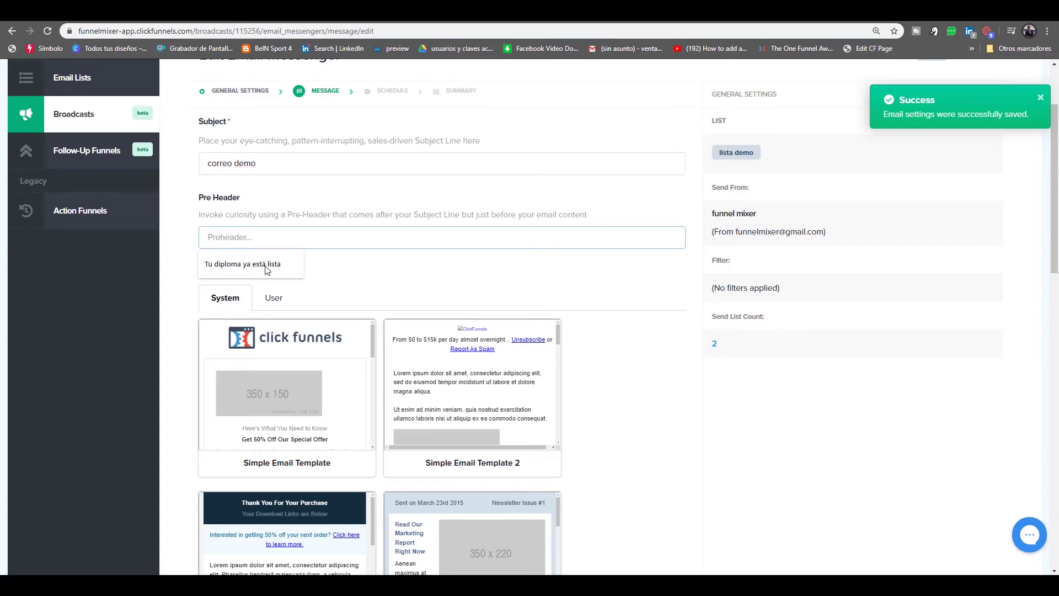
pyautogui.click(248, 267)
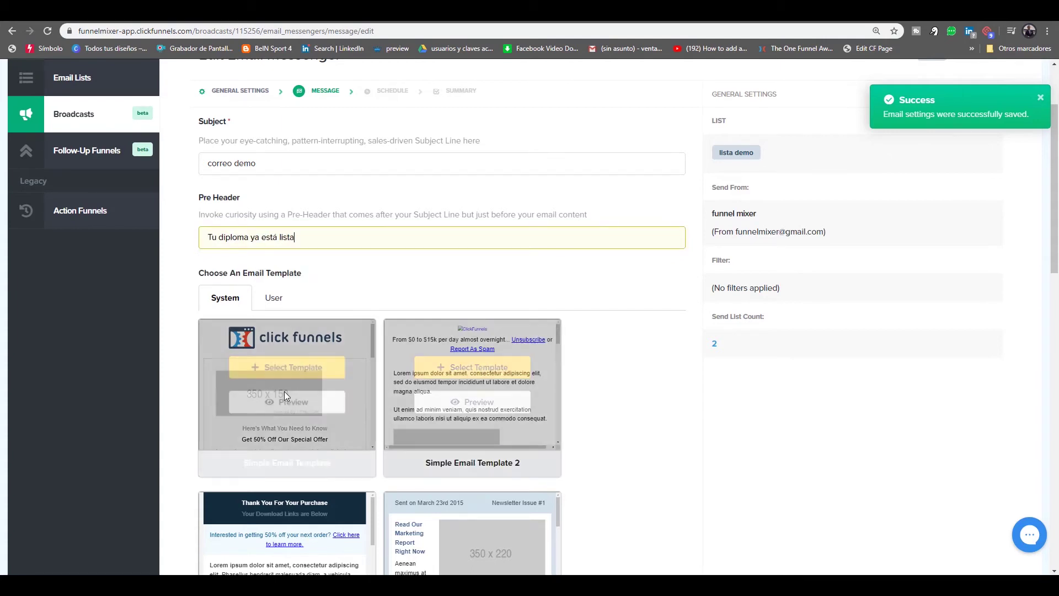
pyautogui.click(317, 377)
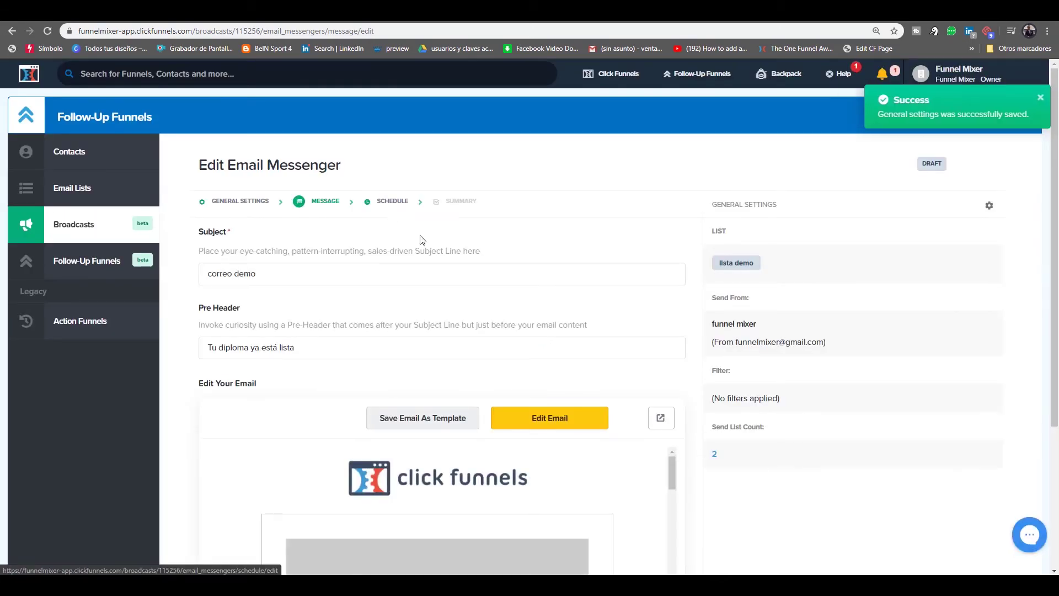
pyautogui.scroll(-4, 579, 413)
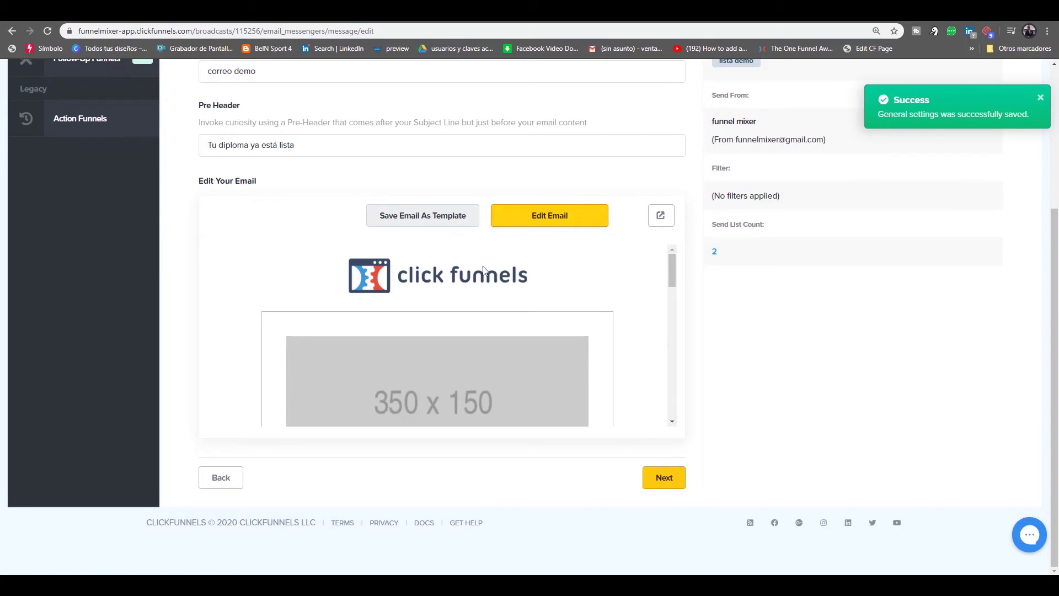
# Step: Look through the email preview, continue to the schedule stage and check the send date and time options
pyautogui.scroll(-3, 672, 274)
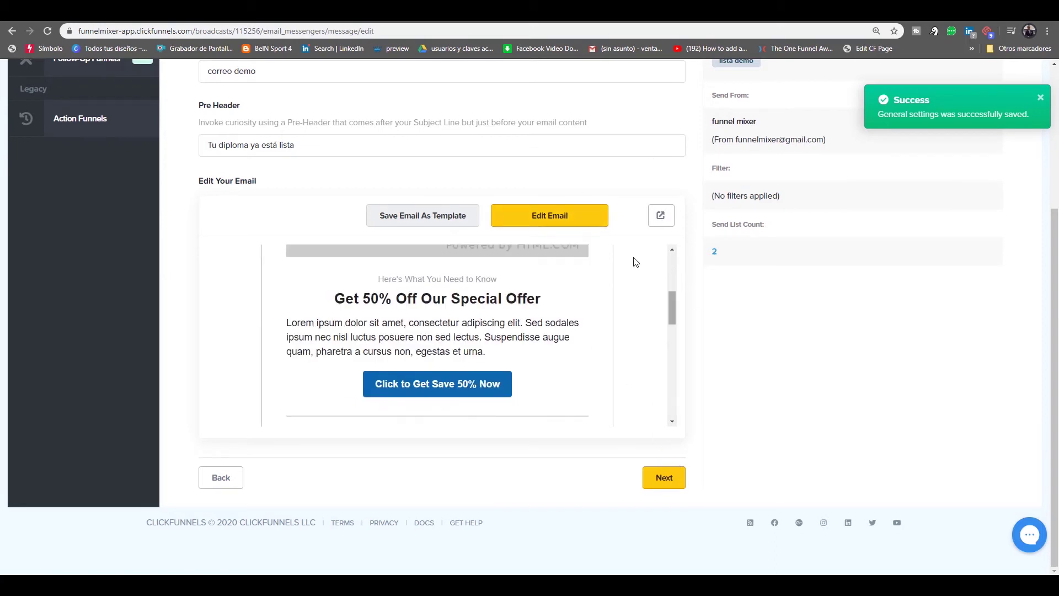
pyautogui.click(668, 488)
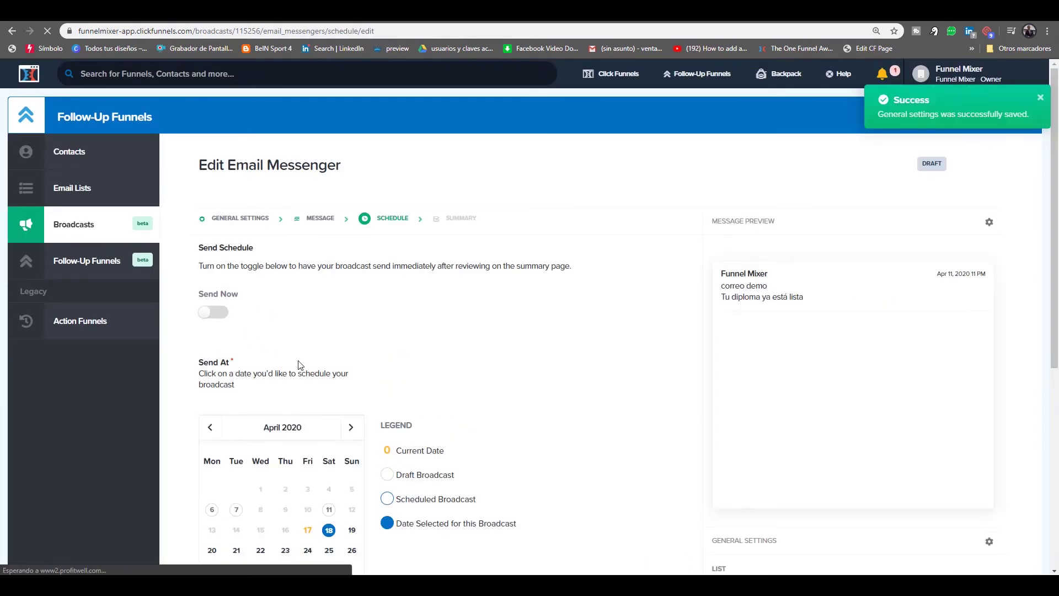
pyautogui.scroll(-4, 299, 363)
pyautogui.scroll(-1, 299, 365)
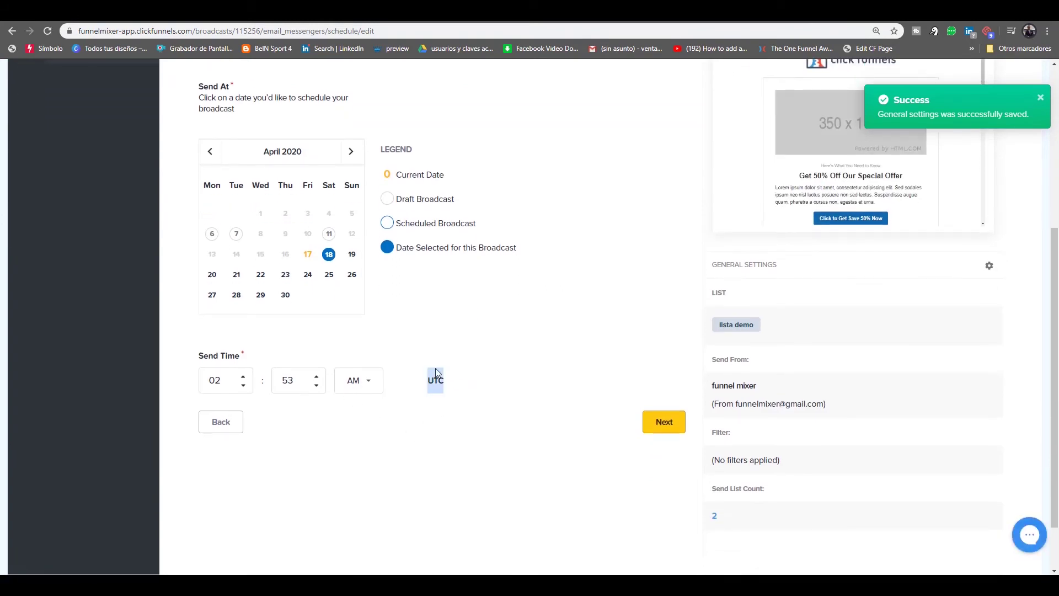
pyautogui.doubleClick(436, 388)
# Step: Set the broadcast's send date to April 25, 2020
pyautogui.click(284, 276)
pyautogui.click(307, 276)
pyautogui.click(328, 276)
# Step: Turn on Send Now for the broadcast and continue to the summary stage
pyautogui.scroll(4, 423, 344)
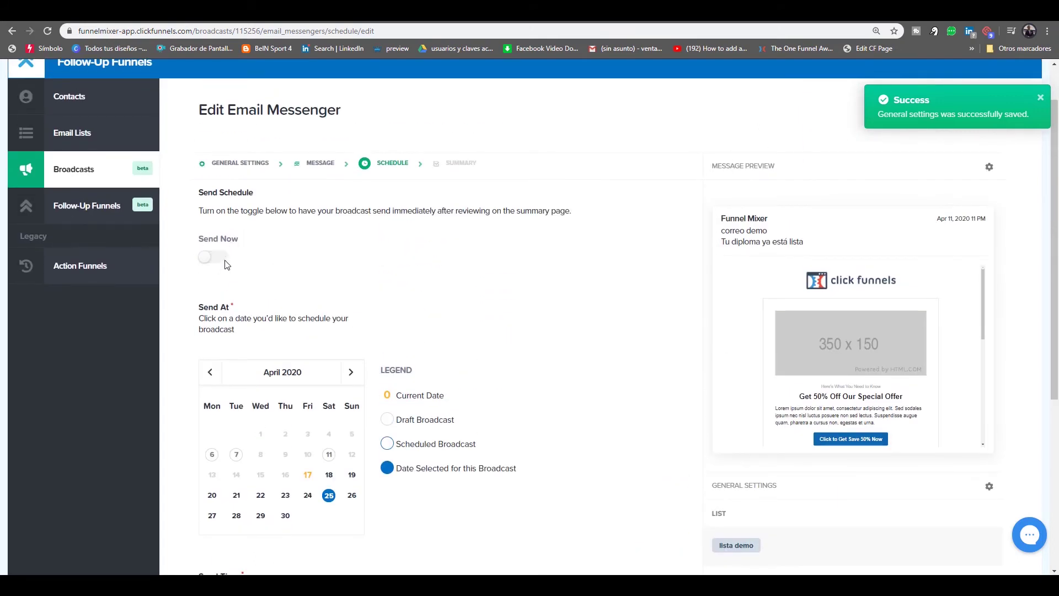
pyautogui.click(221, 256)
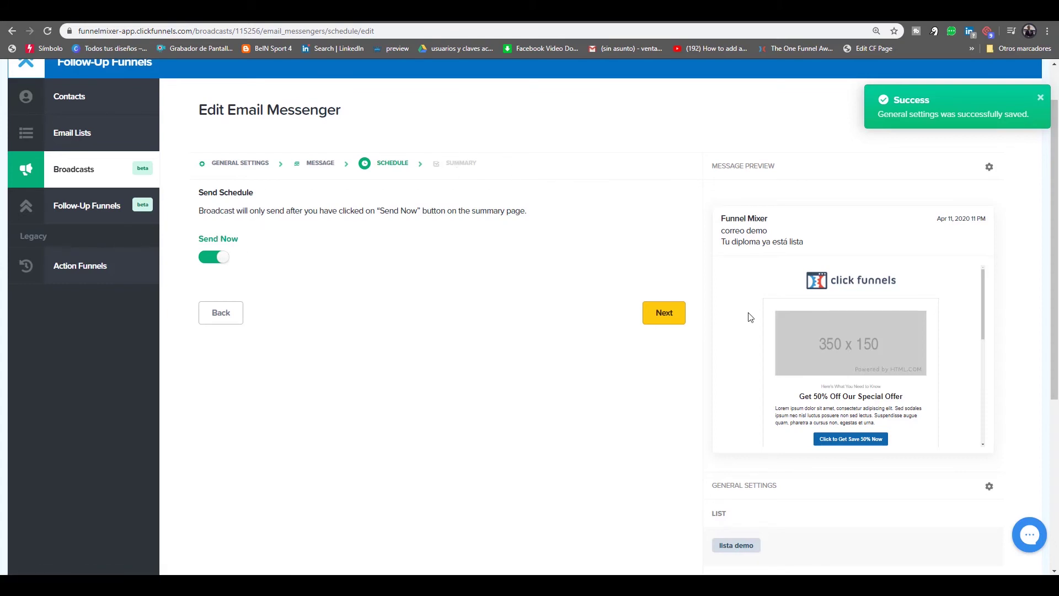
pyautogui.click(670, 313)
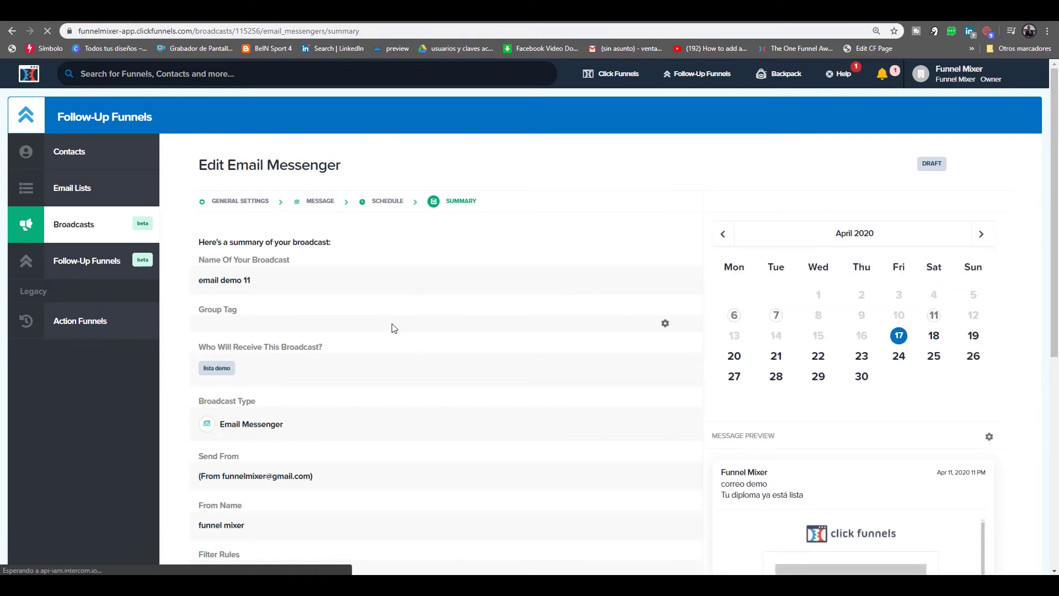
# Step: Review the broadcast summary, including recipients, sender, filter rules, send list count, schedule and test email option
pyautogui.scroll(-1, 369, 375)
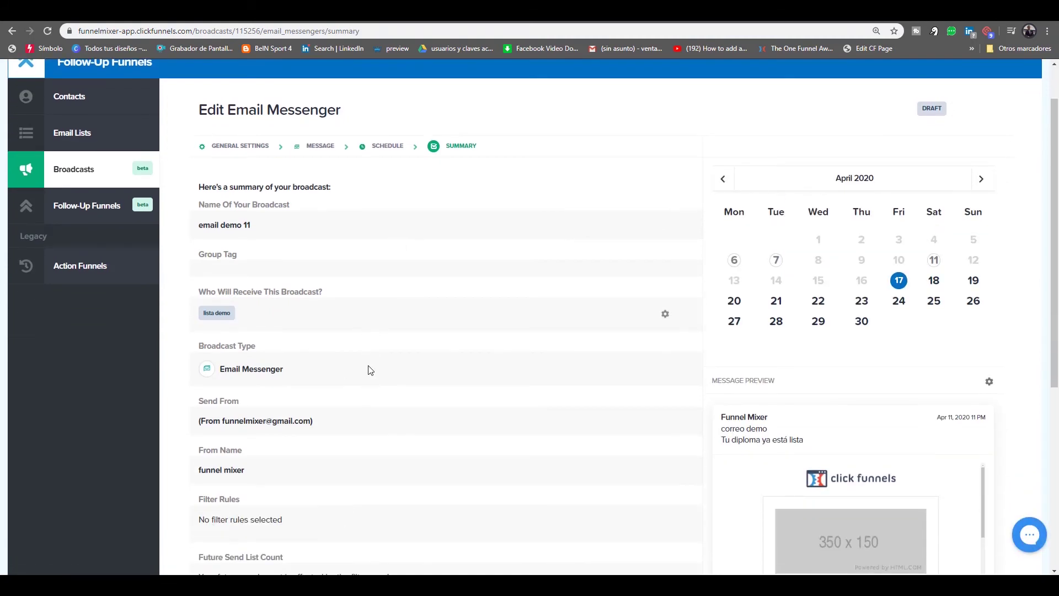
pyautogui.scroll(-4, 369, 373)
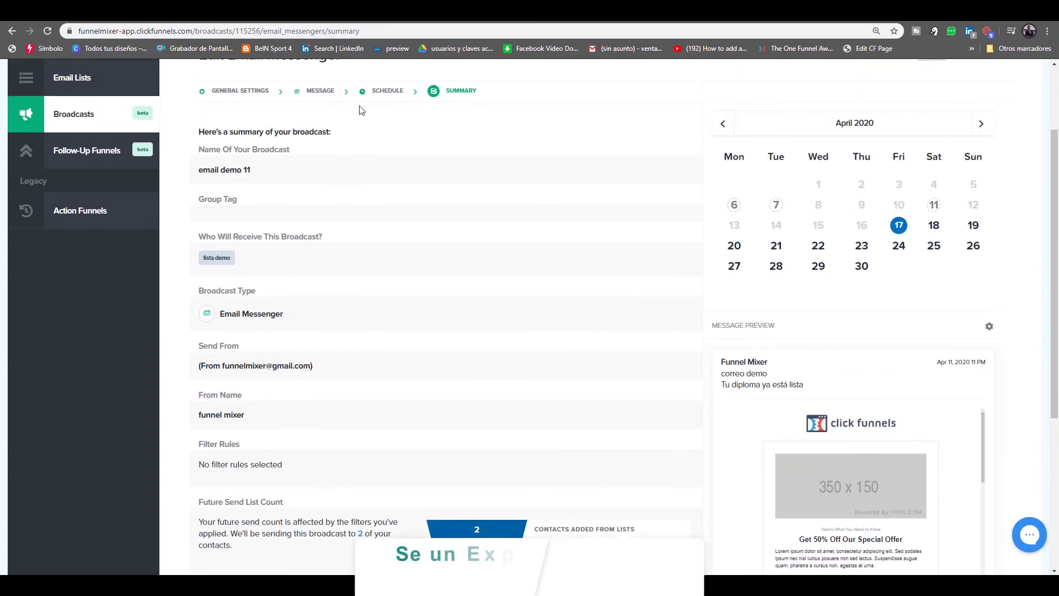
pyautogui.scroll(-7, 565, 450)
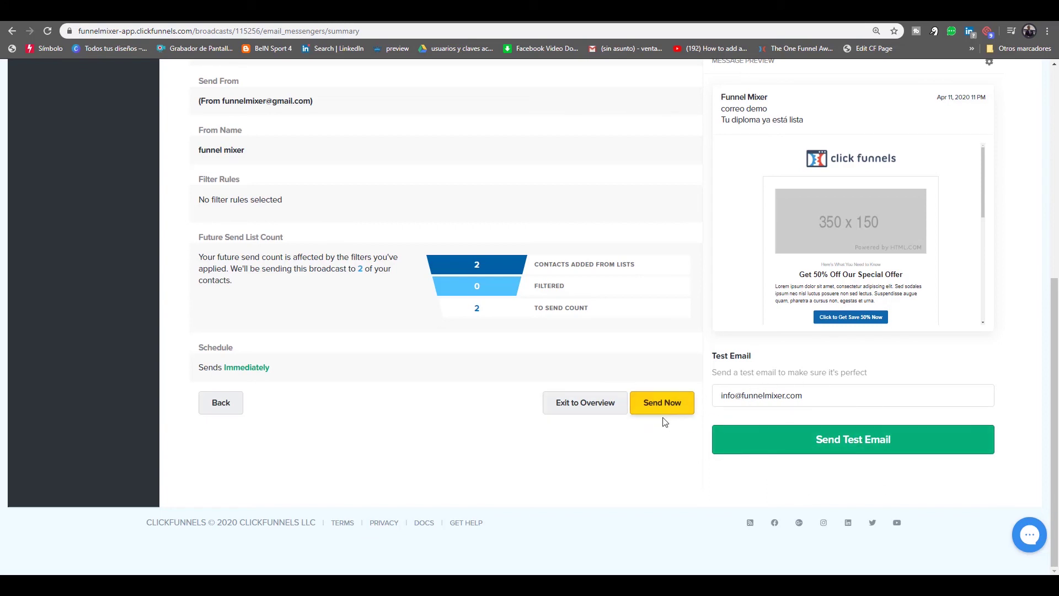
pyautogui.scroll(4, 658, 441)
pyautogui.scroll(3, 661, 445)
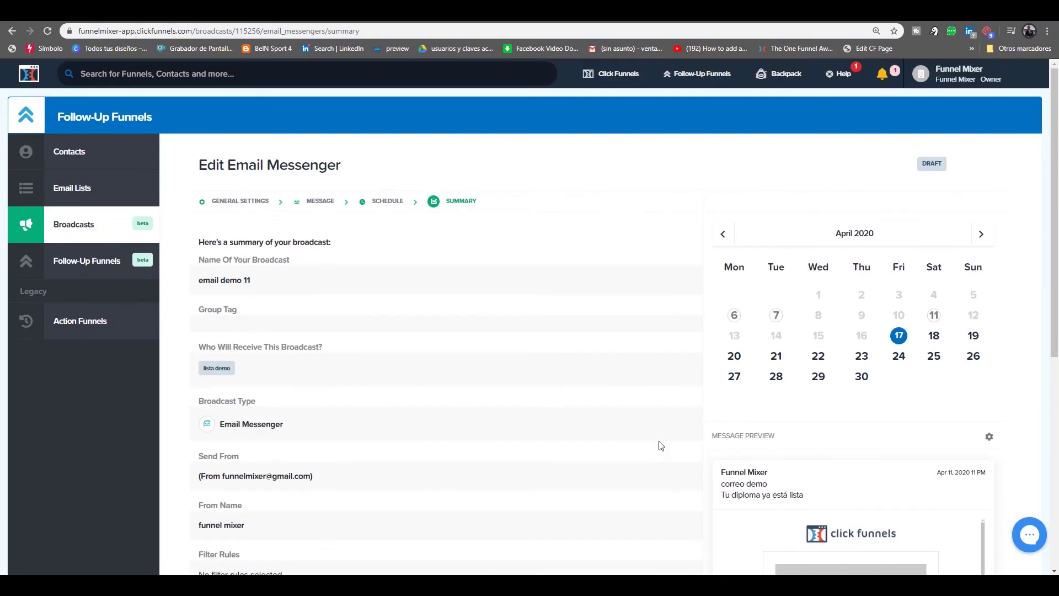